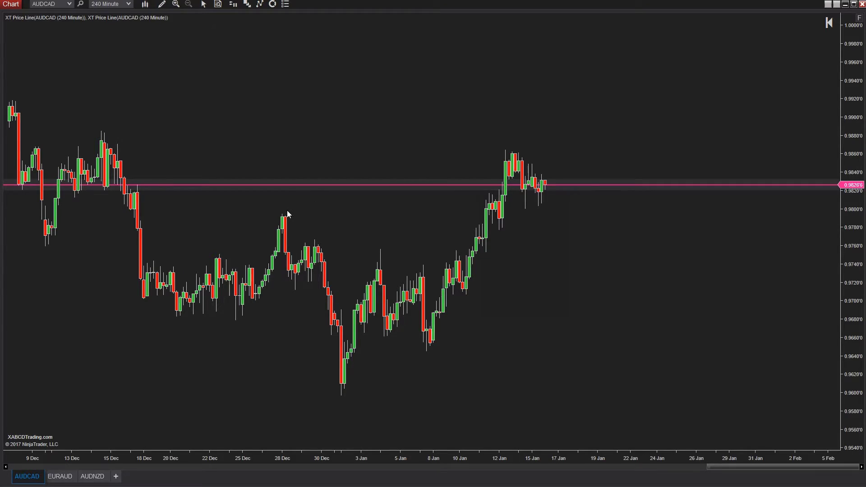
- Draw and select an XABCD pattern from the late-December peak to the mid-January high
click(282, 213)
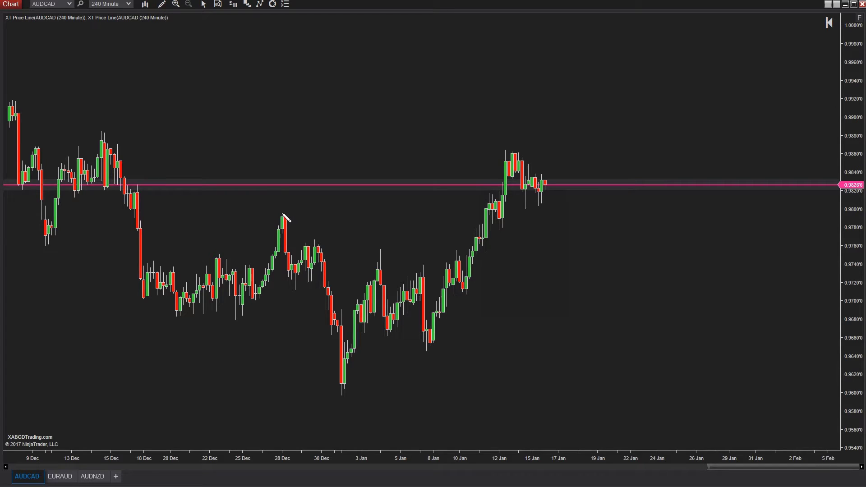
click(337, 395)
click(381, 252)
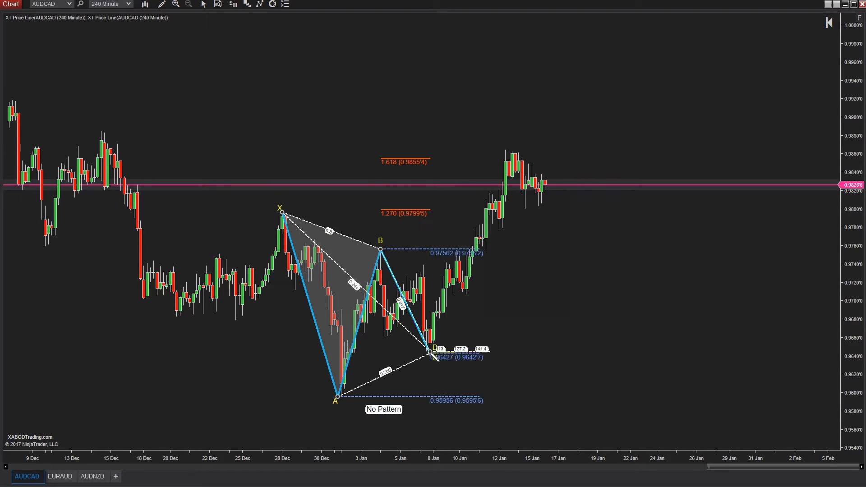
click(435, 357)
click(506, 143)
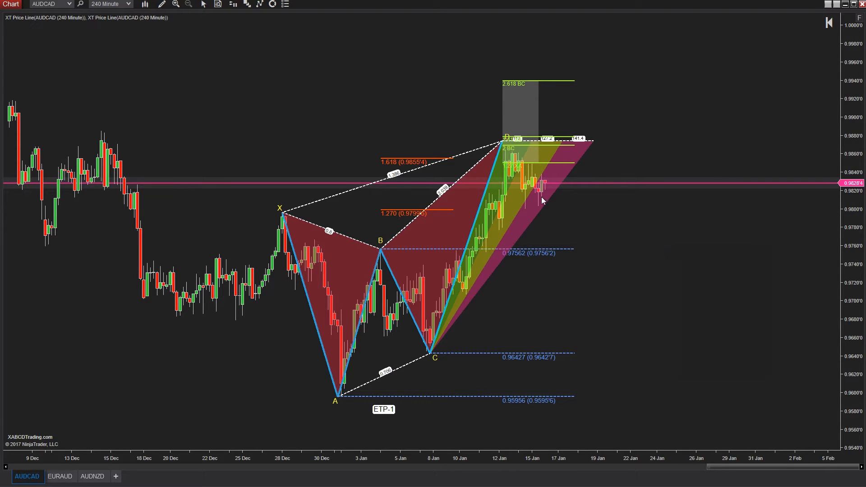
click(504, 143)
drag(504, 143, 506, 143)
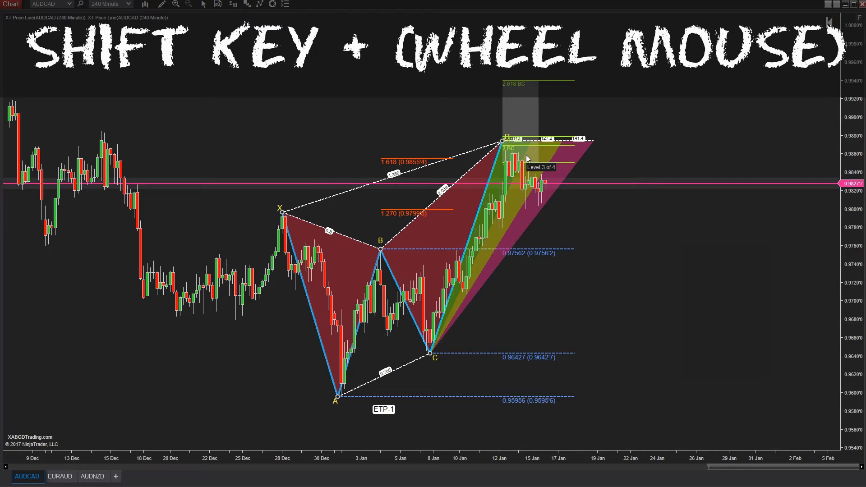
scroll(526, 154, up, 2)
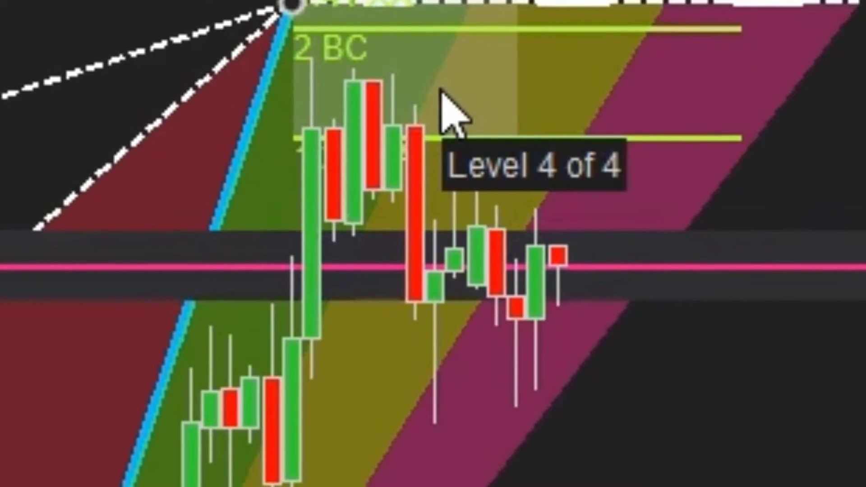
scroll(443, 101, down, 1)
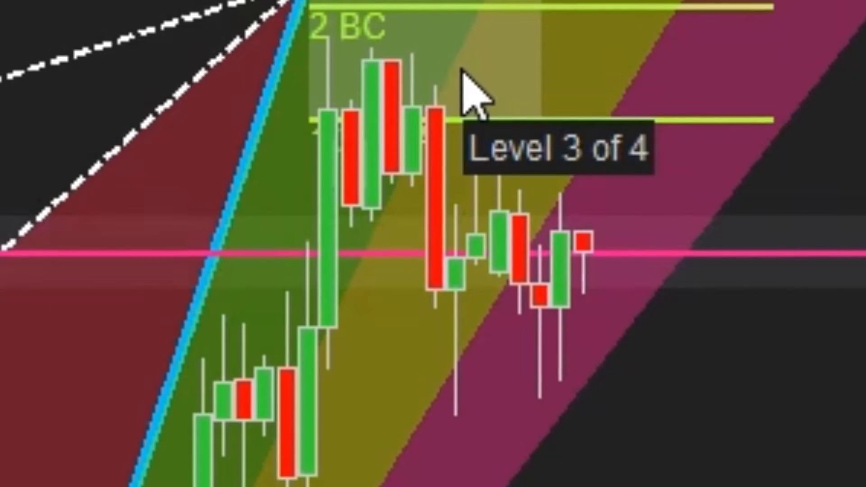
scroll(473, 95, down, 1)
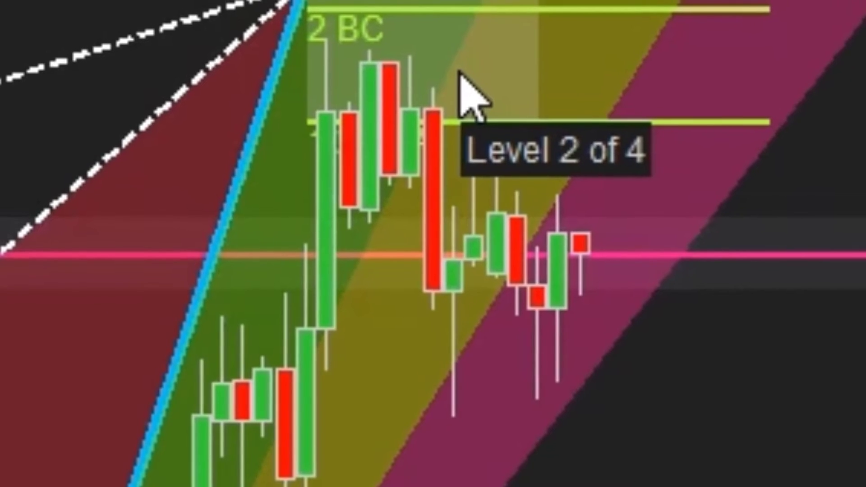
scroll(473, 95, down, 1)
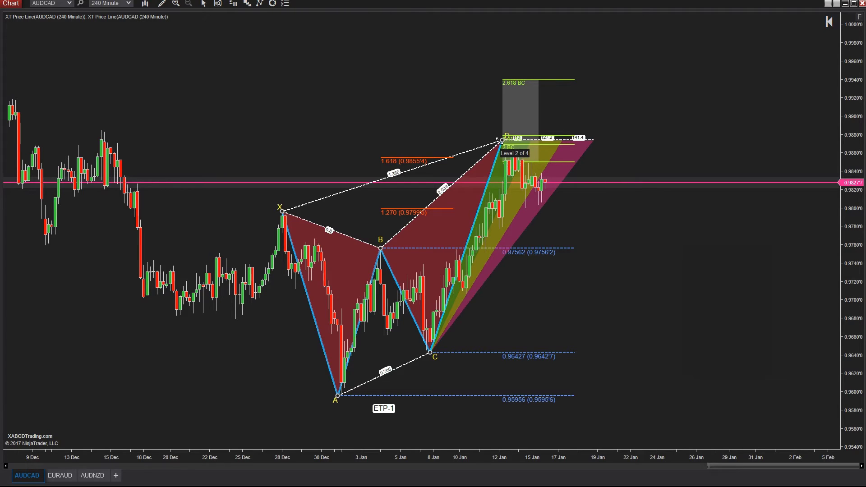
- Cycle the harmonic pattern's drawing layer up to level 4 of 4
click(499, 140)
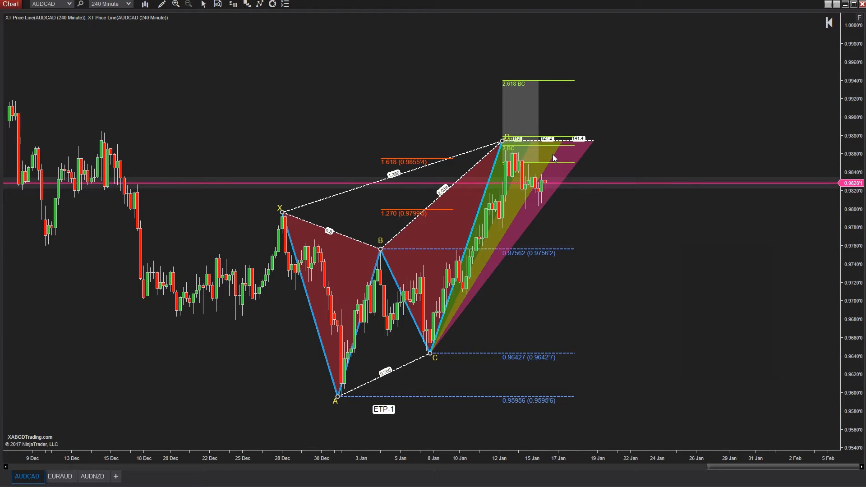
click(504, 142)
click(504, 142)
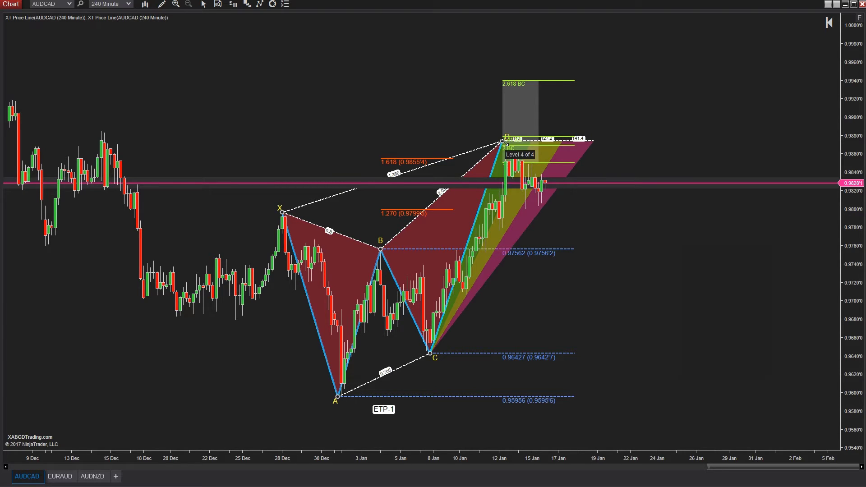
click(504, 142)
click(504, 142)
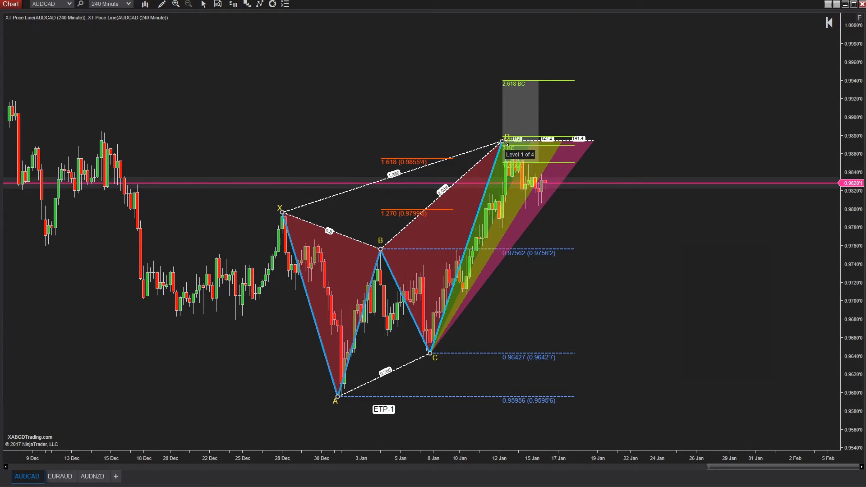
click(504, 142)
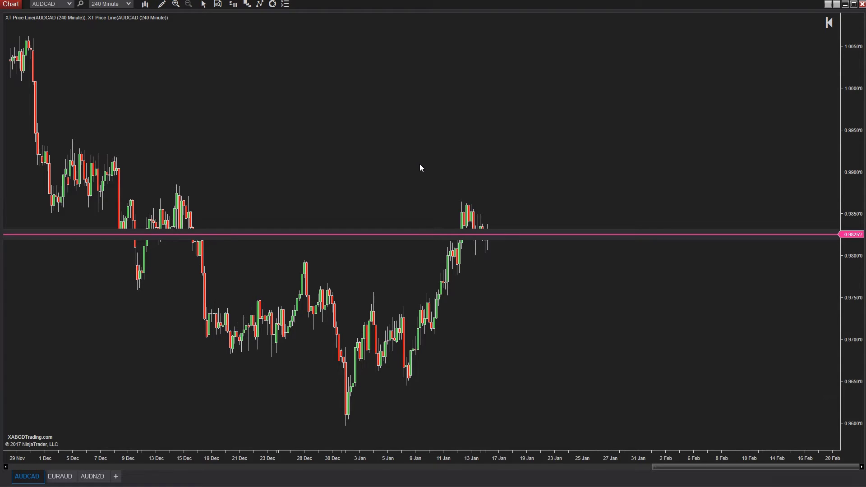
- Open the chart's Indicators dialog and compare both XT Price Lines' ZOrder values, 1 and 2
right_click(420, 167)
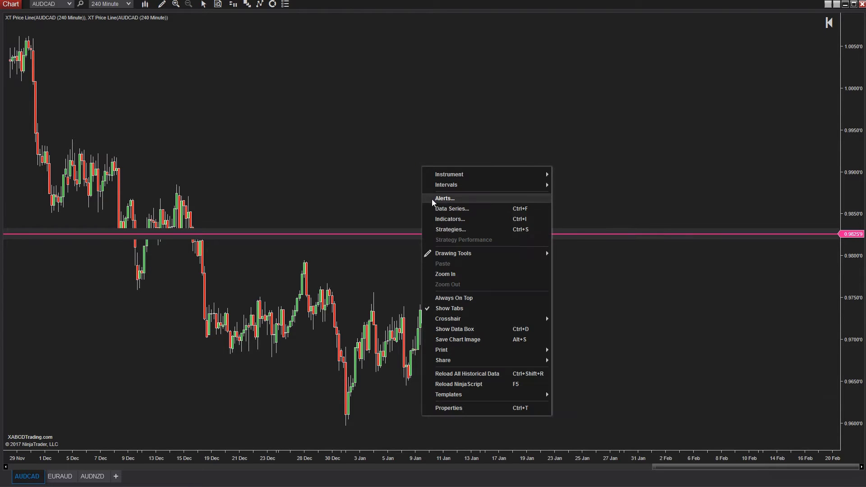
click(454, 230)
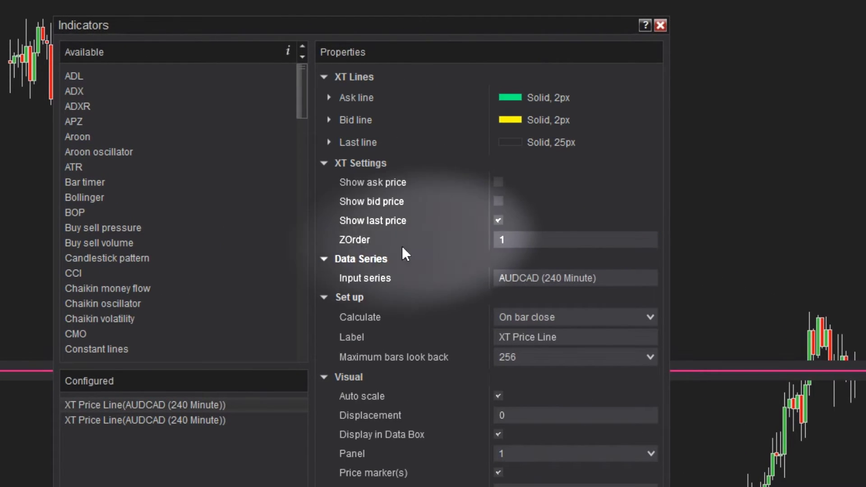
click(185, 416)
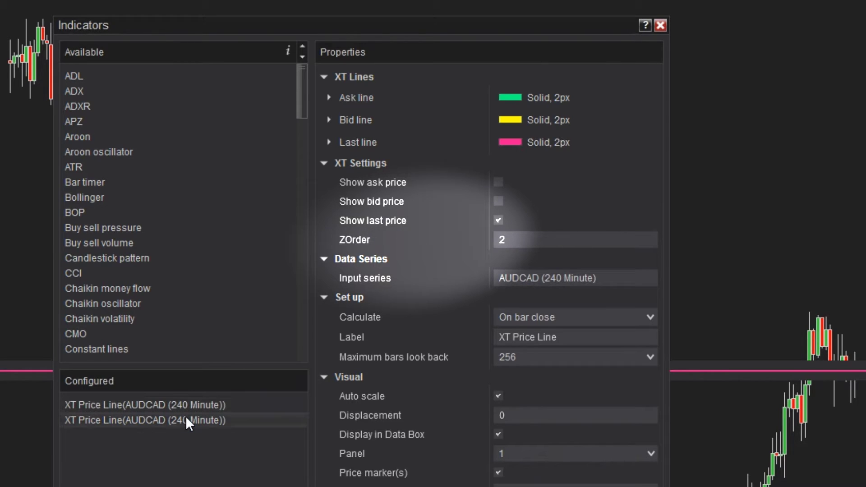
click(188, 399)
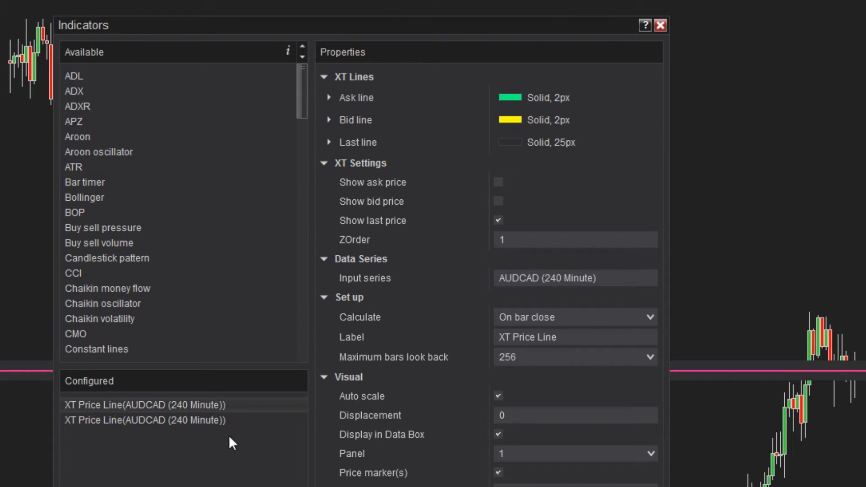
click(230, 420)
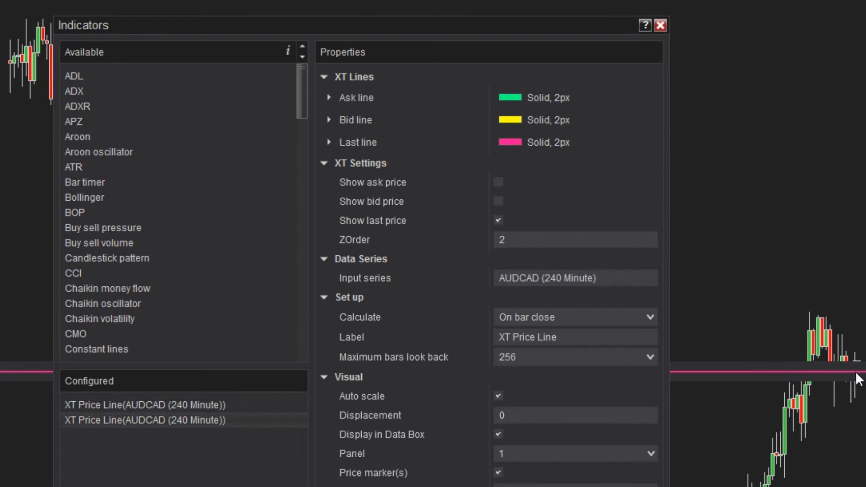
click(521, 240)
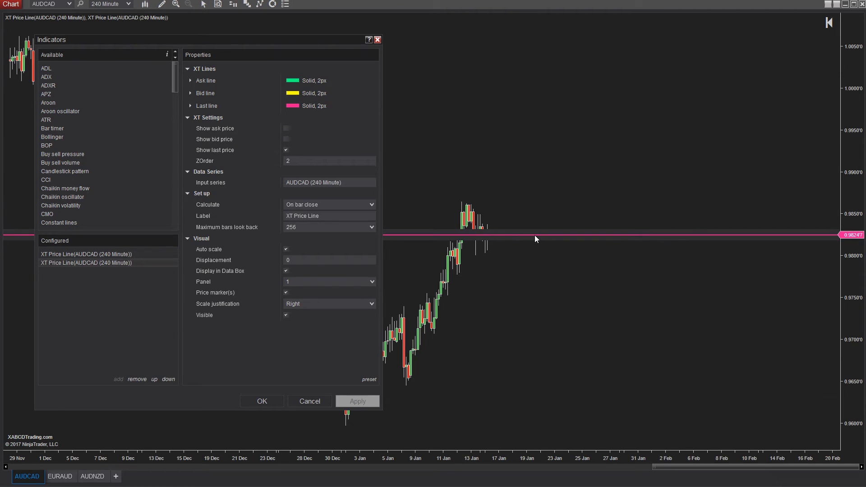
- Edit the ZOrder values of both XT Price Lines and apply the change
double_click(290, 161)
click(127, 258)
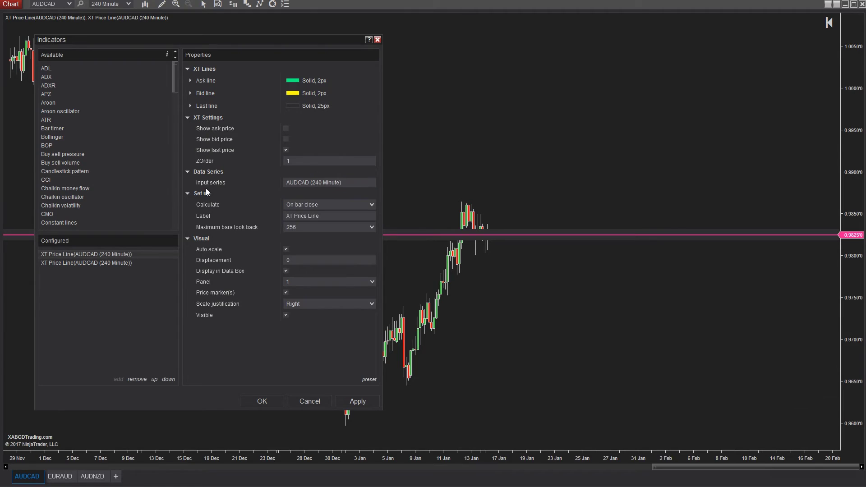
click(297, 163)
double_click(296, 162)
text(1)
click(131, 266)
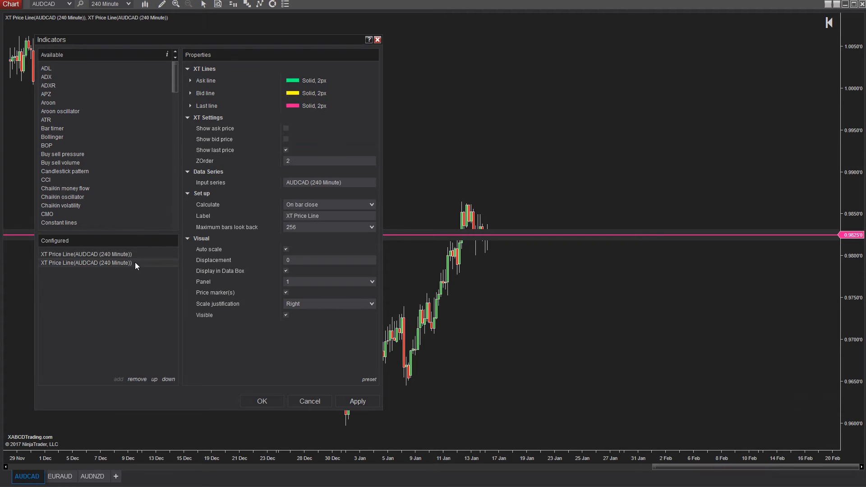
double_click(296, 161)
text(-2)
click(355, 404)
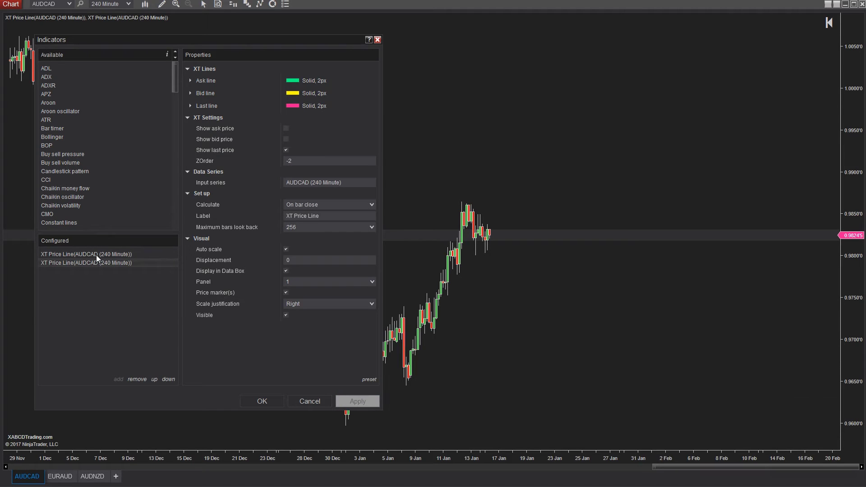
- Replace the old ZOrder digits with -2 and apply it to the chart
click(298, 161)
key(BackSpace)
text(1)
click(298, 162)
key(BackSpace)
text(2)
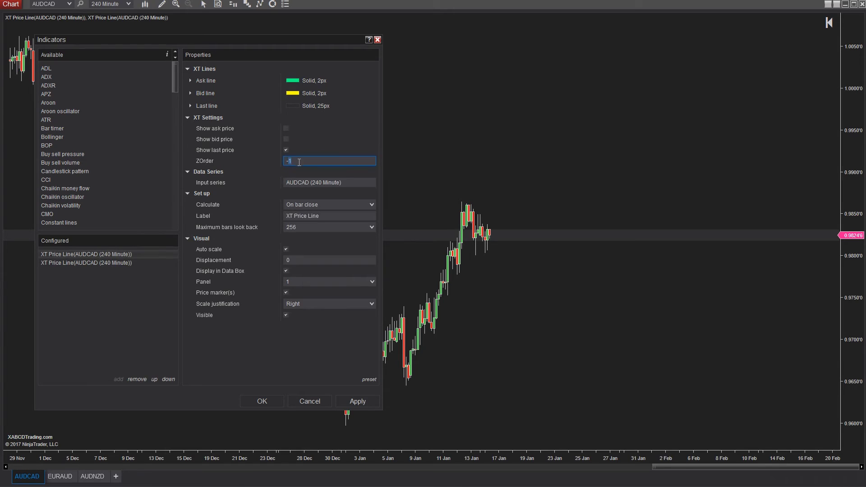
click(358, 401)
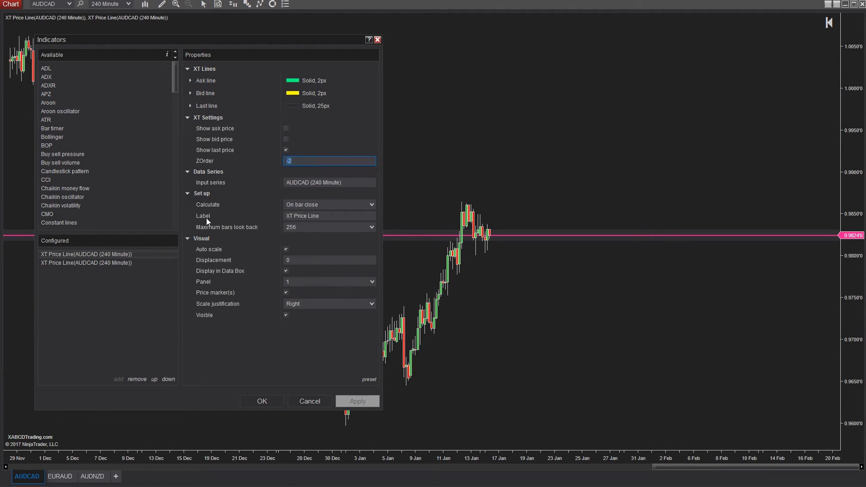
- Set the second XT Price Line's ZOrder to 2 and apply it
click(152, 262)
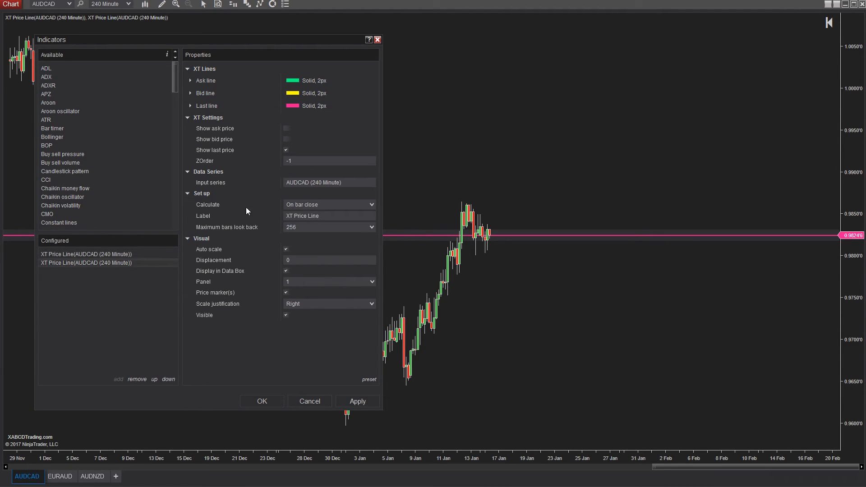
click(310, 161)
text(2)
click(358, 401)
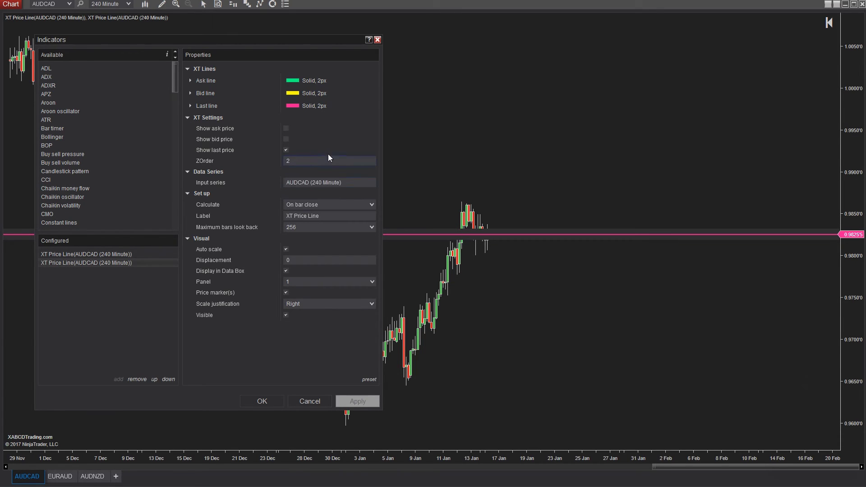
- Change the second line's ZOrder to -1, set the first to -2, and apply
drag(312, 161, 279, 161)
text(-1)
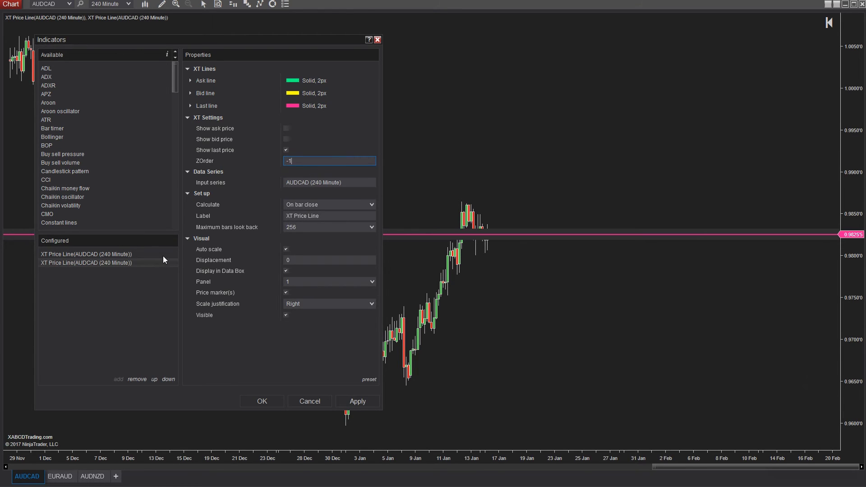
click(163, 256)
text(-2)
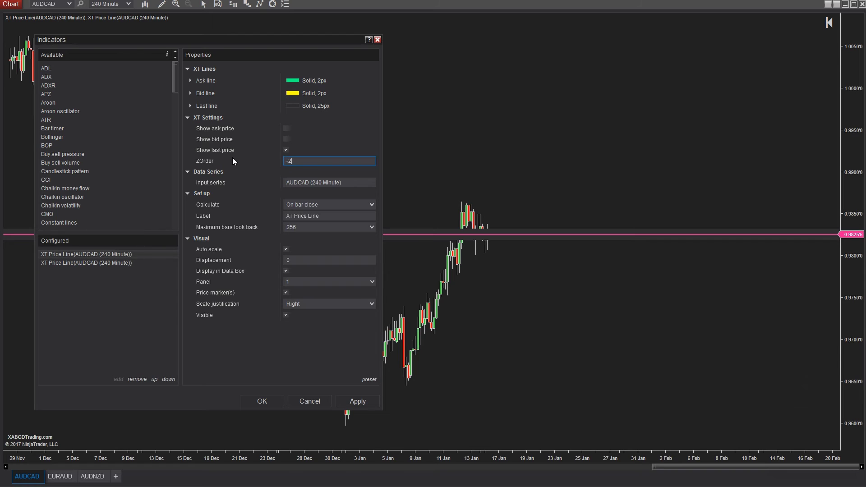
click(352, 398)
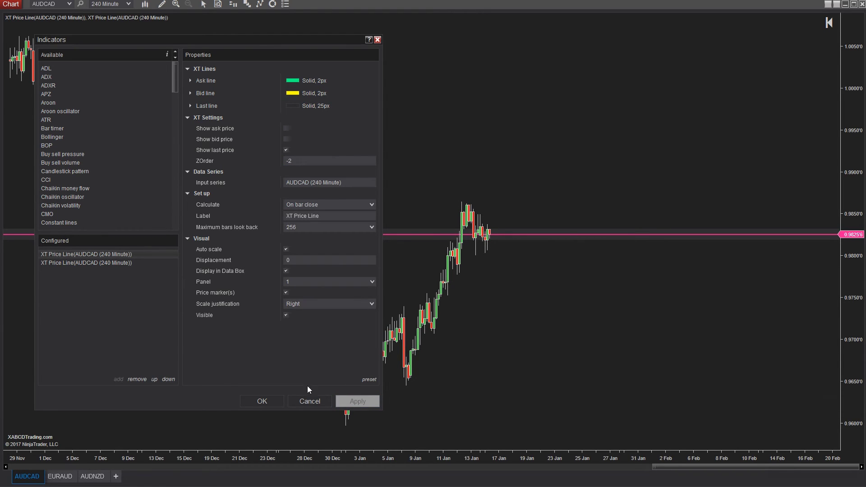
- Close the indicator settings, then draw and select an XABCD pattern from late December to mid-January
click(262, 401)
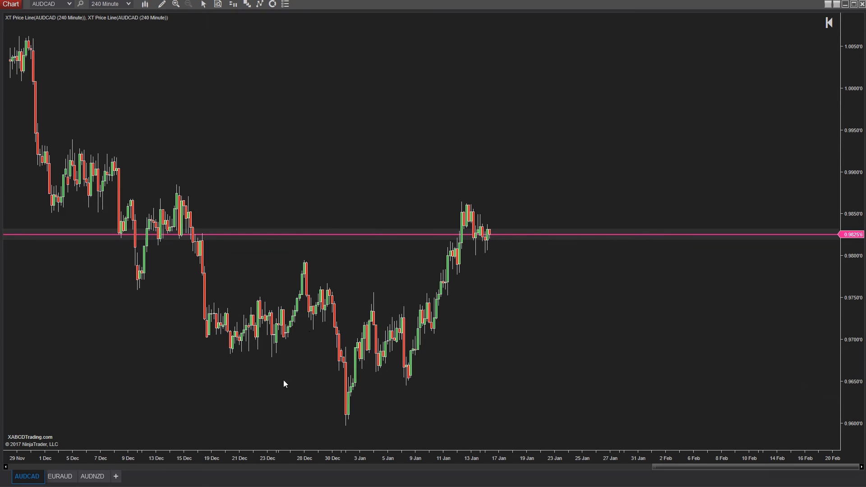
click(299, 256)
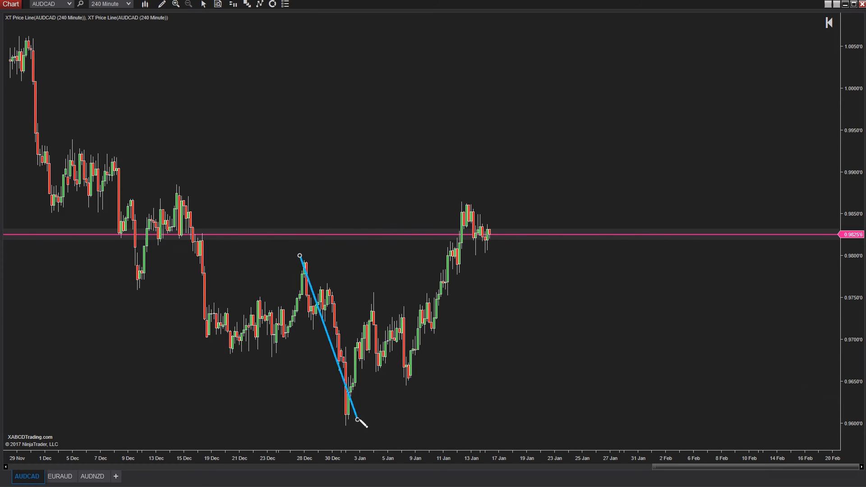
click(341, 422)
click(374, 293)
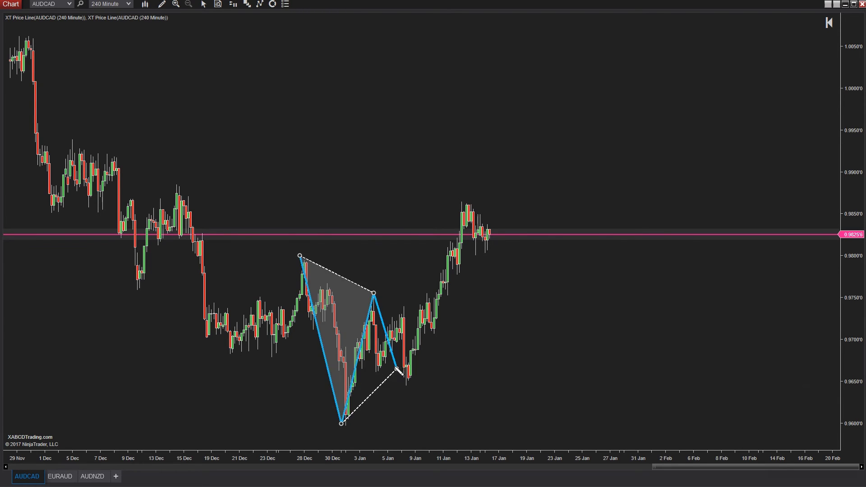
click(411, 386)
click(467, 199)
drag(467, 200, 466, 194)
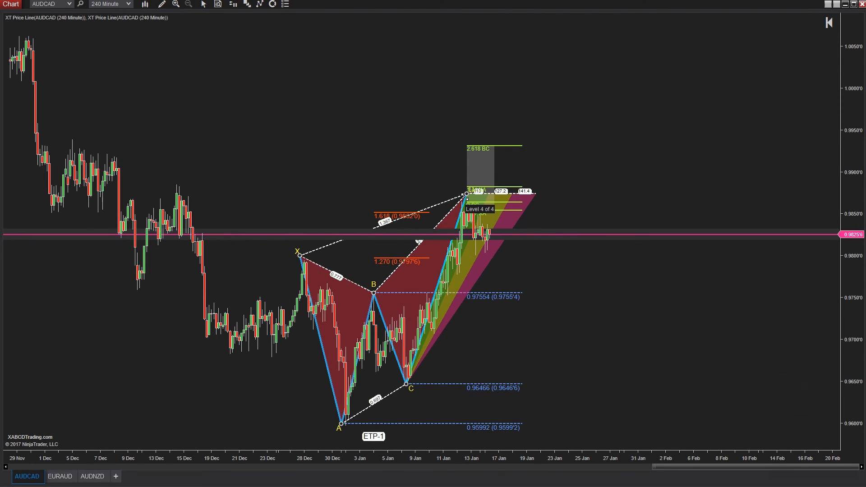
scroll(465, 196, down, 1)
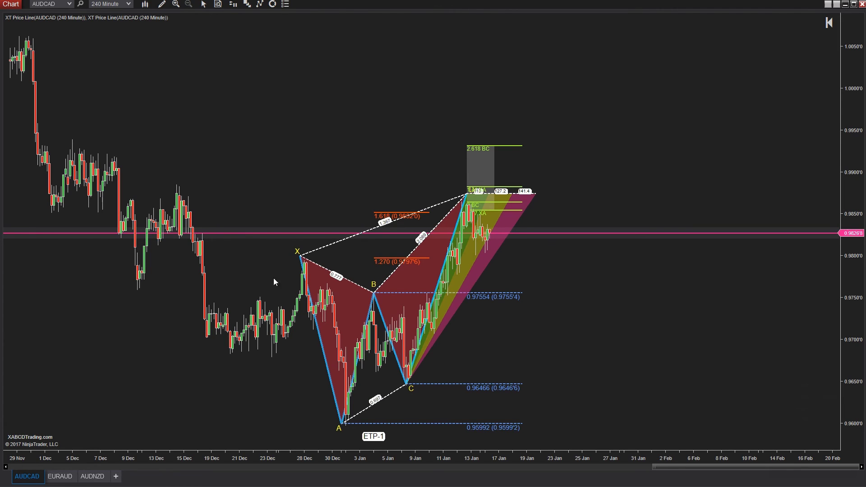
click(432, 240)
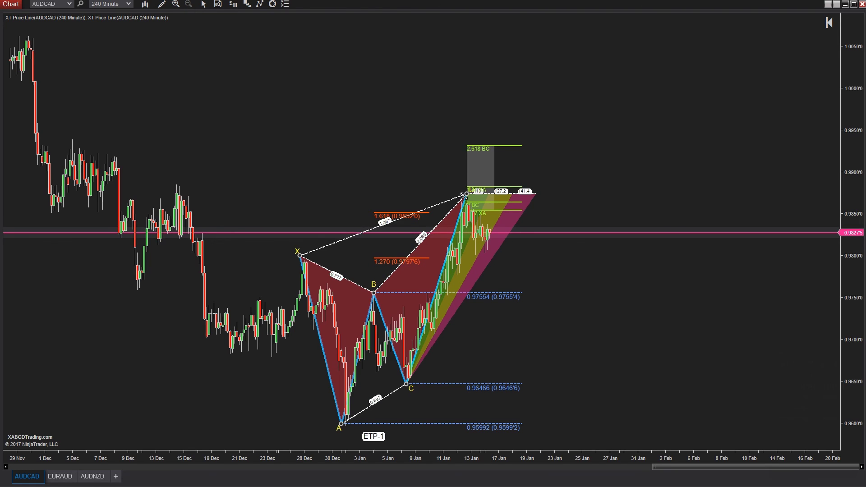
- Drag the pattern's D anchor slightly lower
drag(466, 195, 464, 200)
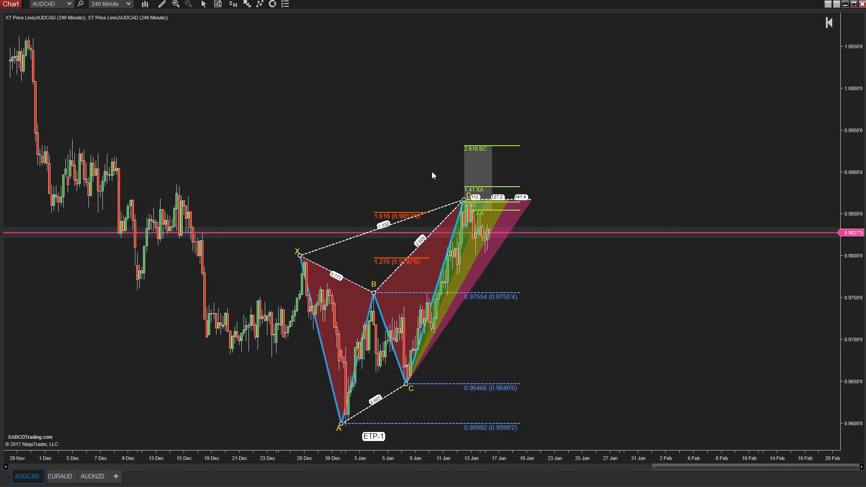